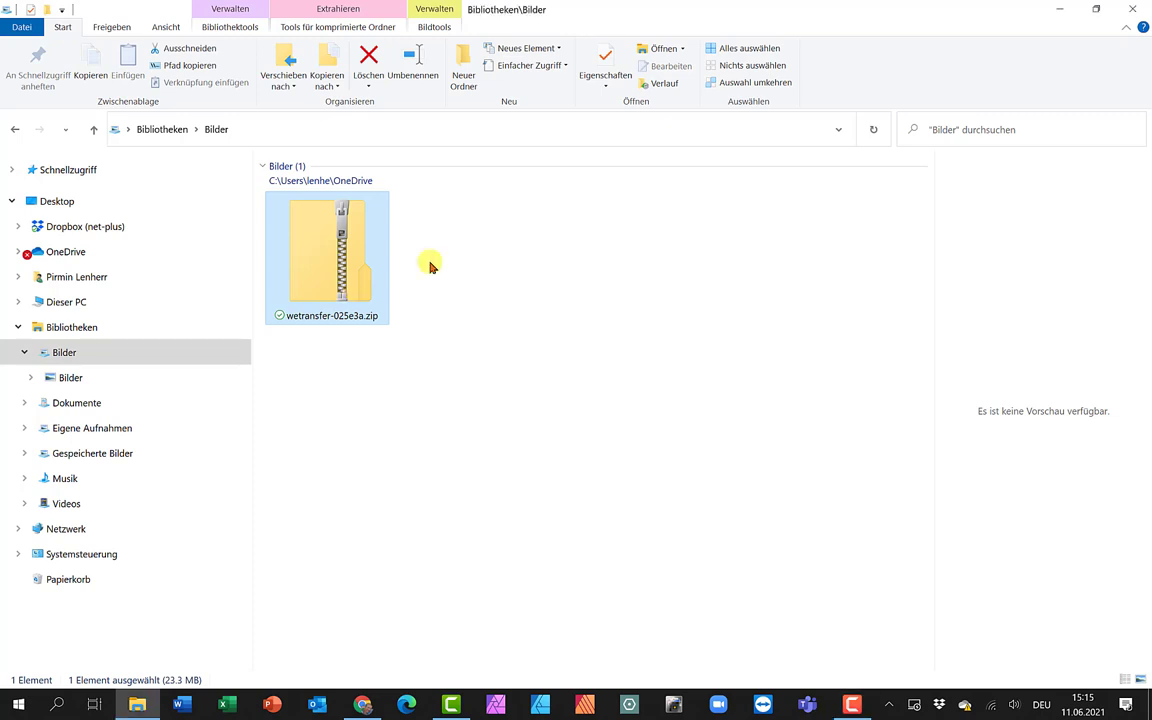
Step: Look at the WeTransfer and Dropbox pages in Chrome, then return to the Bilder library in File Explorer
{"action": "key", "text": "alt+Tab"}
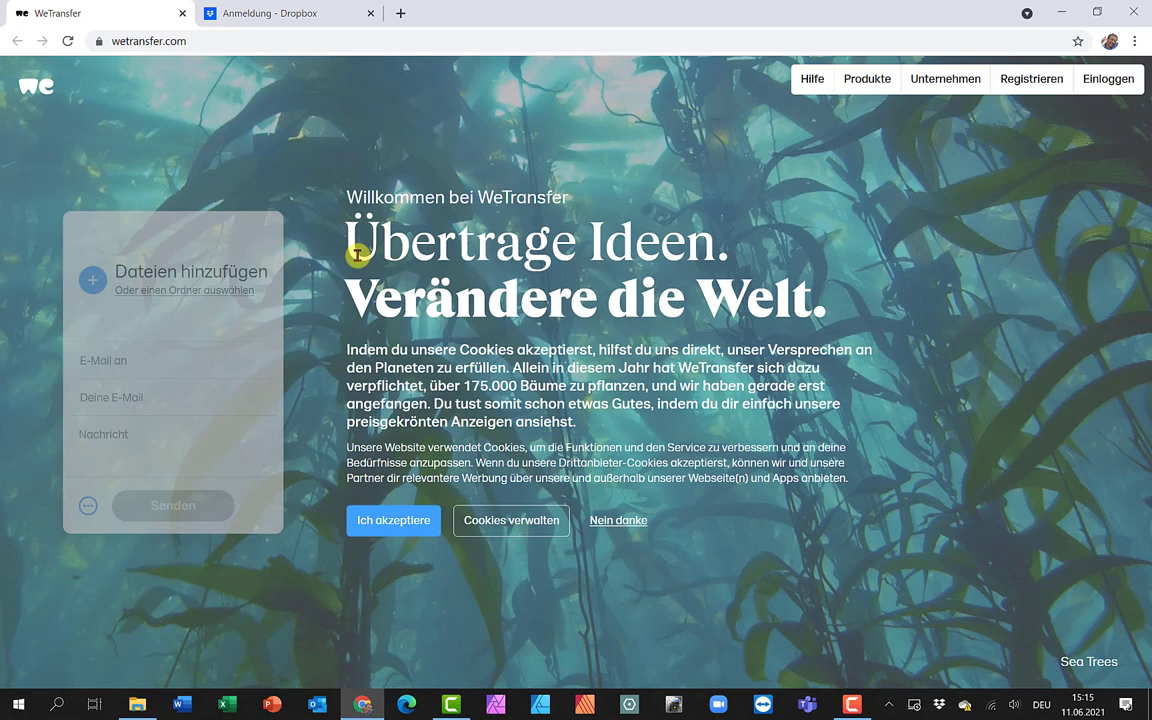
{"action": "left_click", "coordinate": [327, 16]}
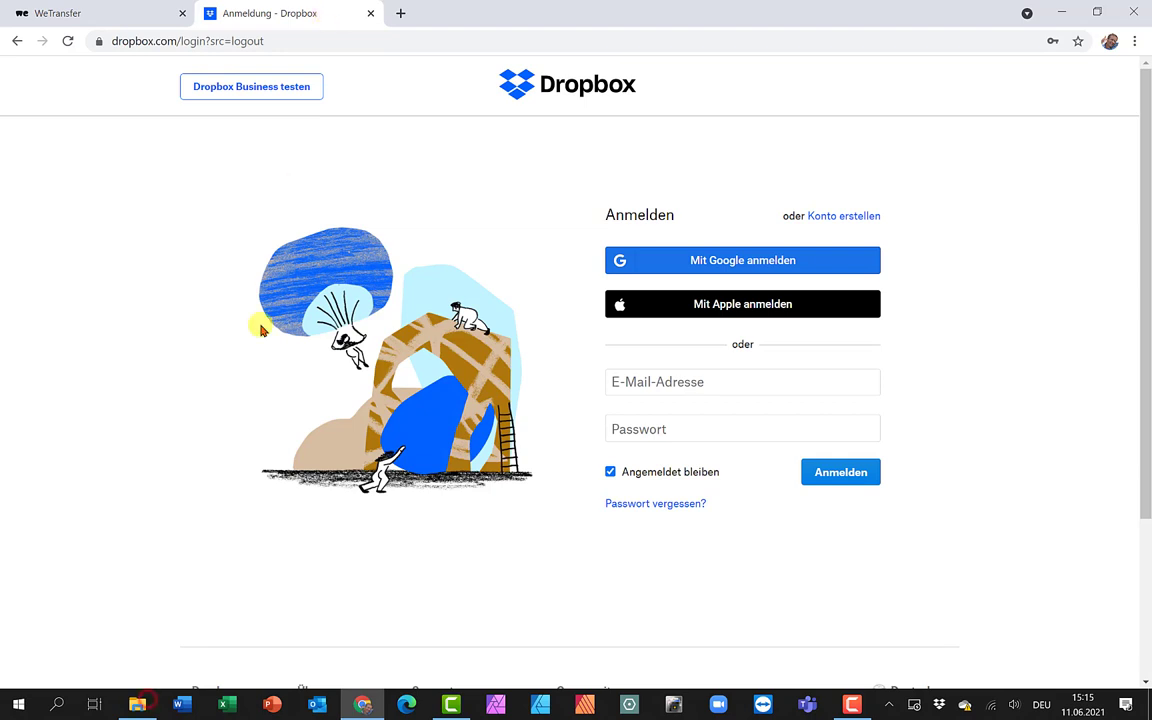
{"action": "left_click", "coordinate": [139, 704]}
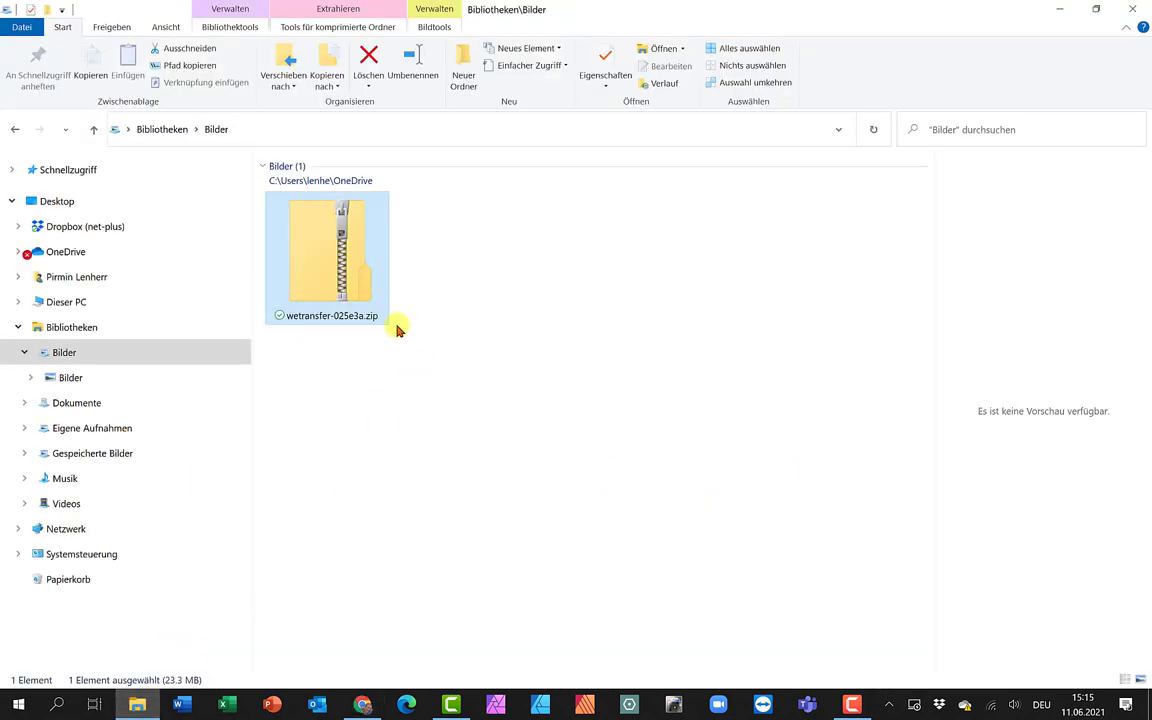
Step: Open the wetransfer-025e3a.zip archive and copy all the pictures in it
{"action": "mouse_move", "coordinate": [376, 300]}
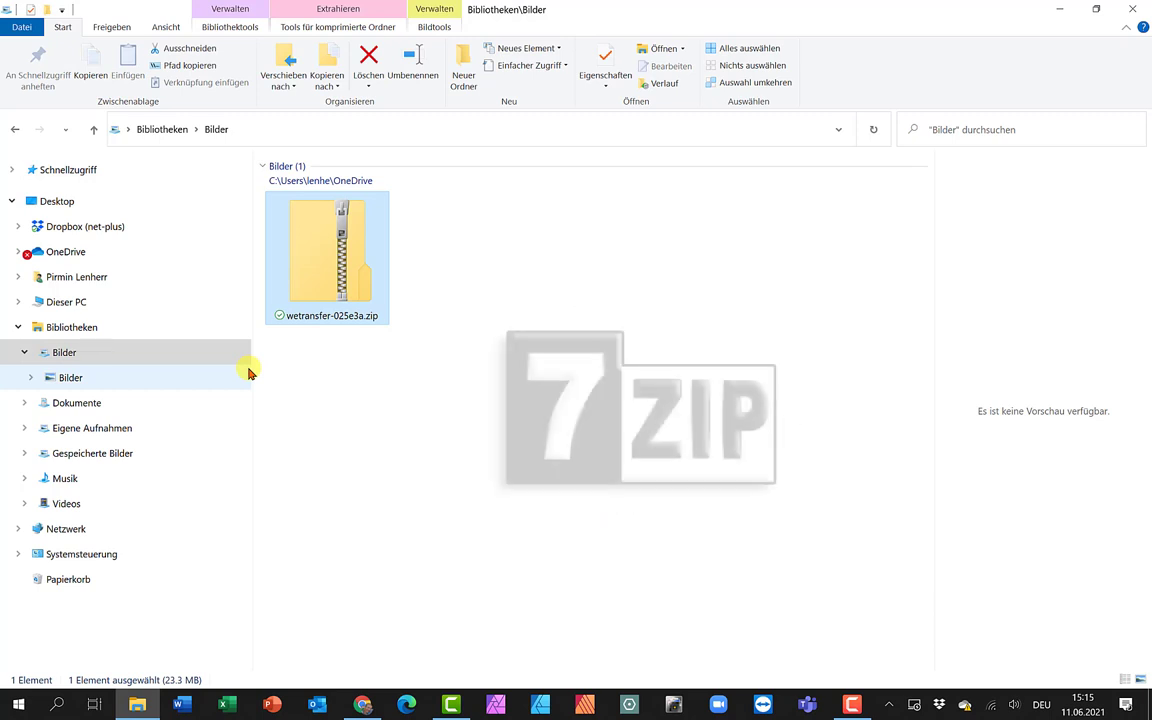
{"action": "double_click", "coordinate": [341, 250]}
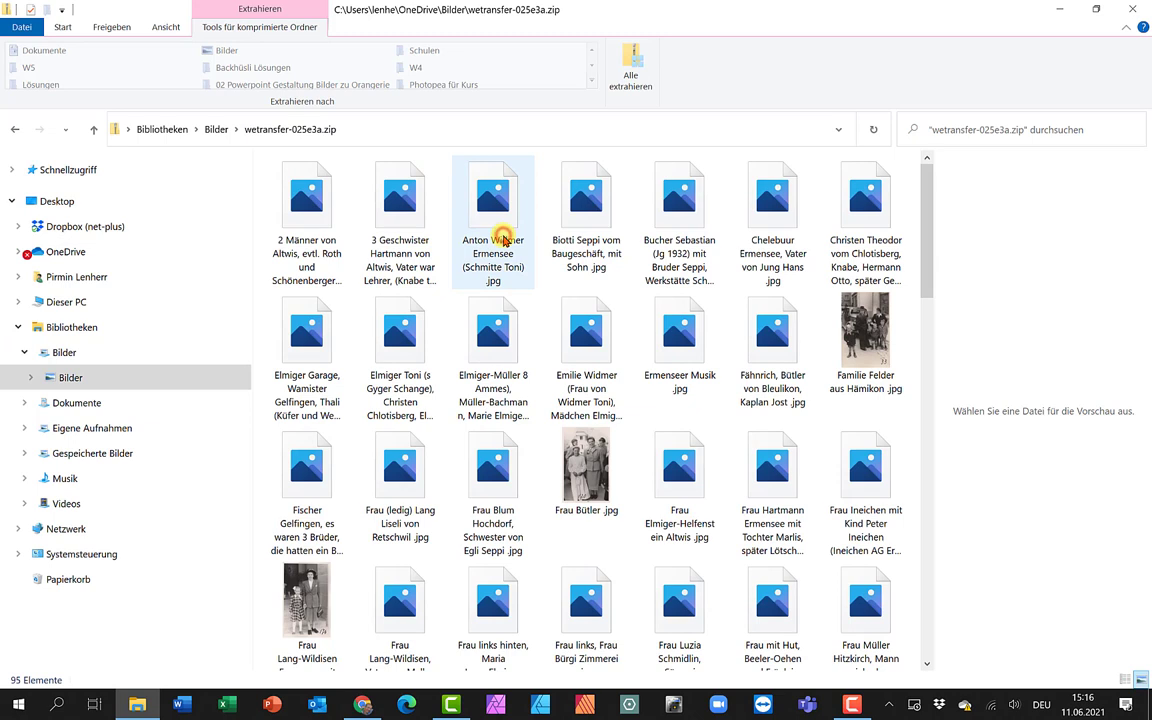
{"action": "left_click", "coordinate": [504, 238]}
{"action": "key", "text": "ctrl+a"}
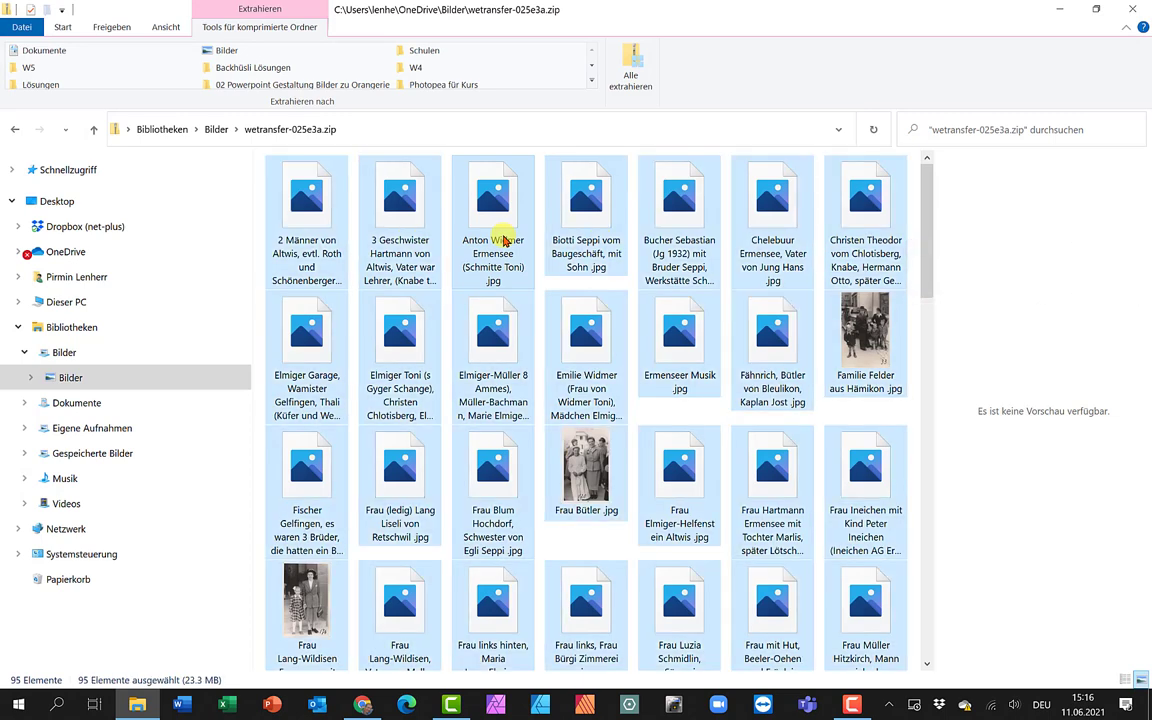
{"action": "key", "text": "ctrl+c"}
{"action": "right_click", "coordinate": [496, 229]}
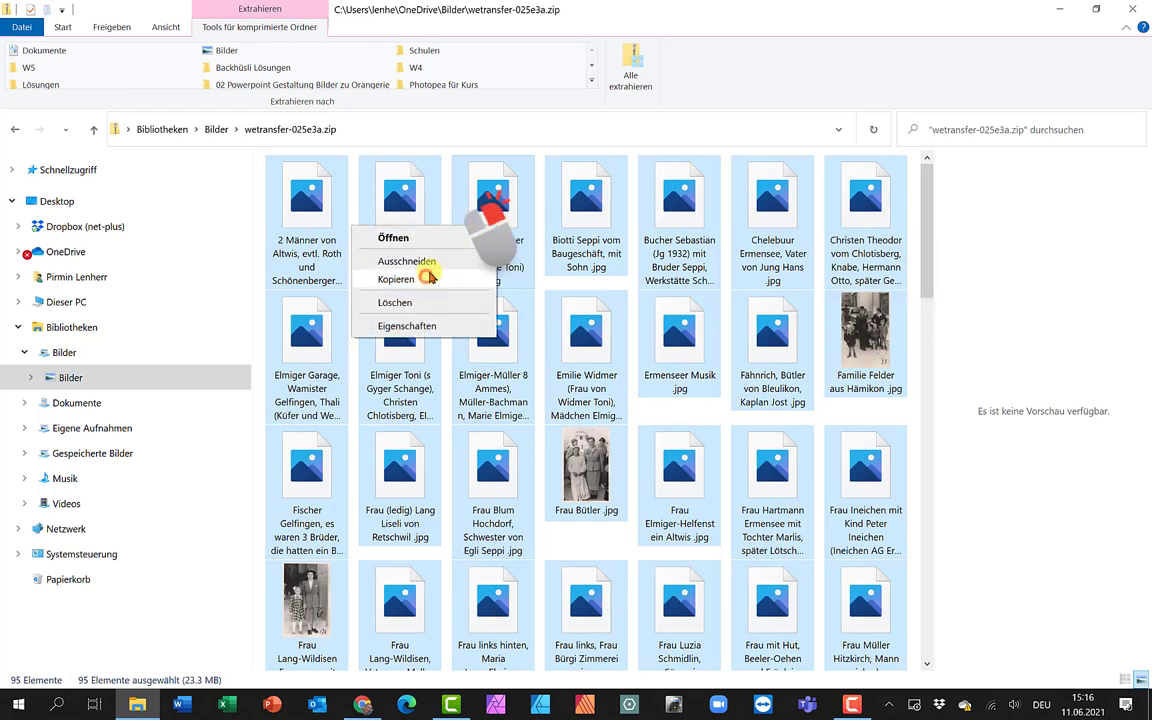
{"action": "left_click", "coordinate": [390, 279]}
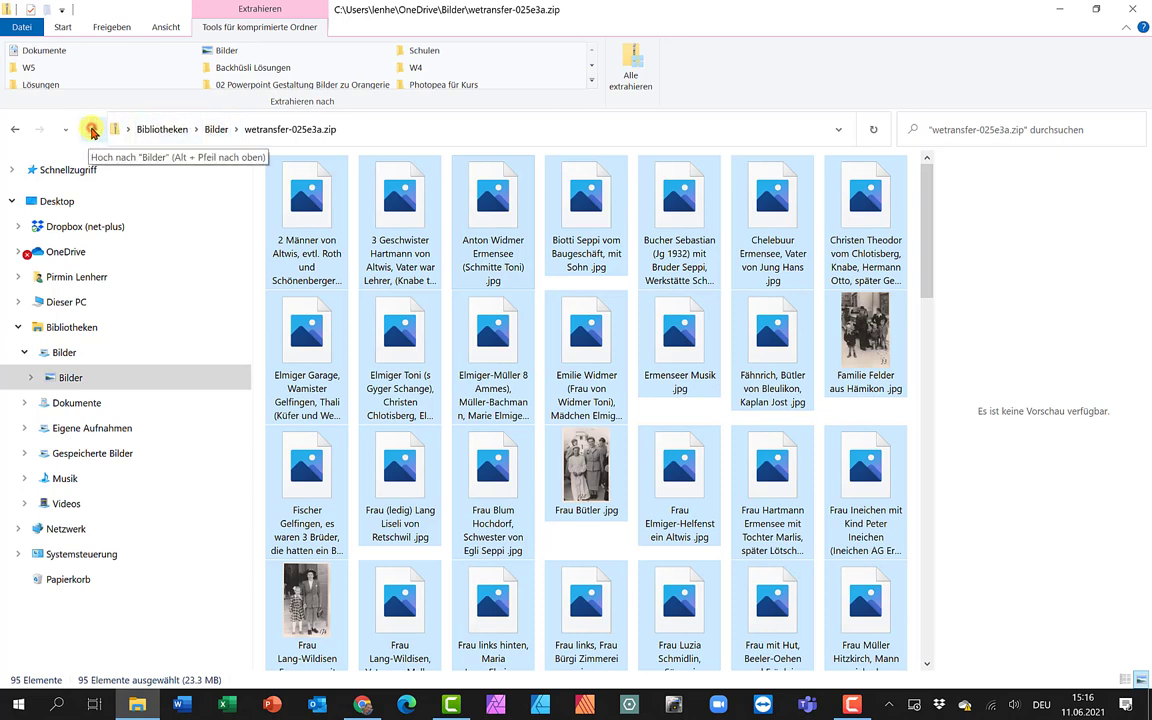
Step: Create a folder named Alte Bilder in the Bilder library, next to the ZIP archive
{"action": "left_click", "coordinate": [91, 131]}
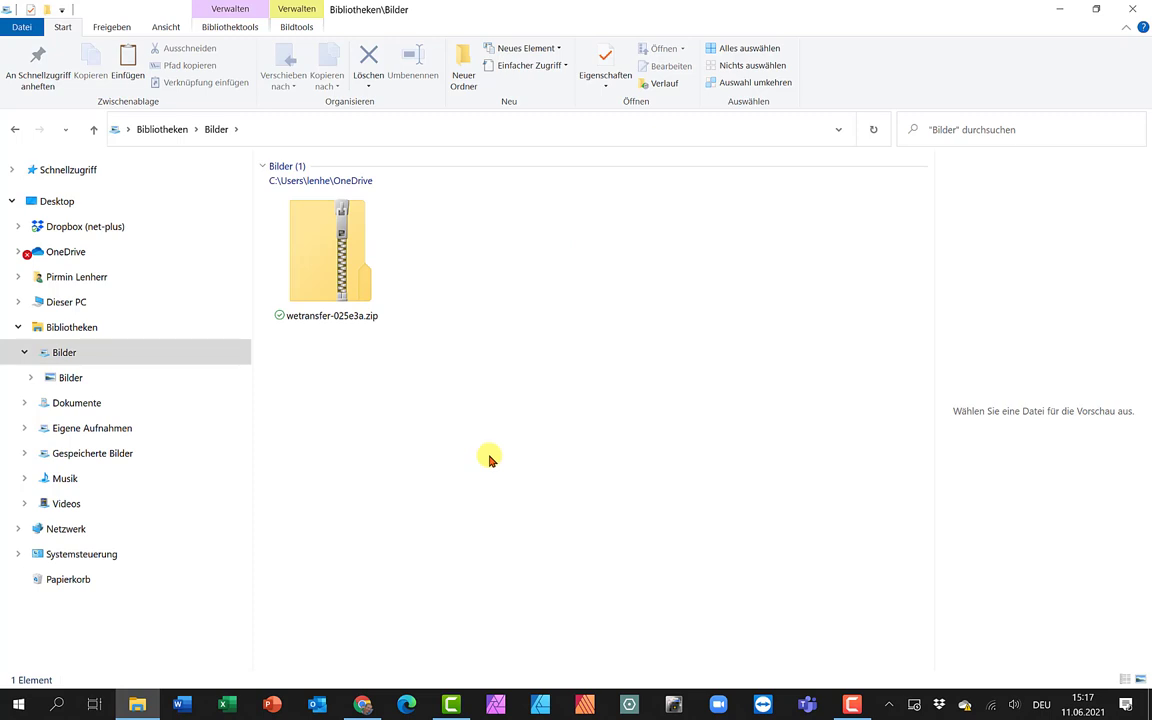
{"action": "left_click", "coordinate": [464, 80]}
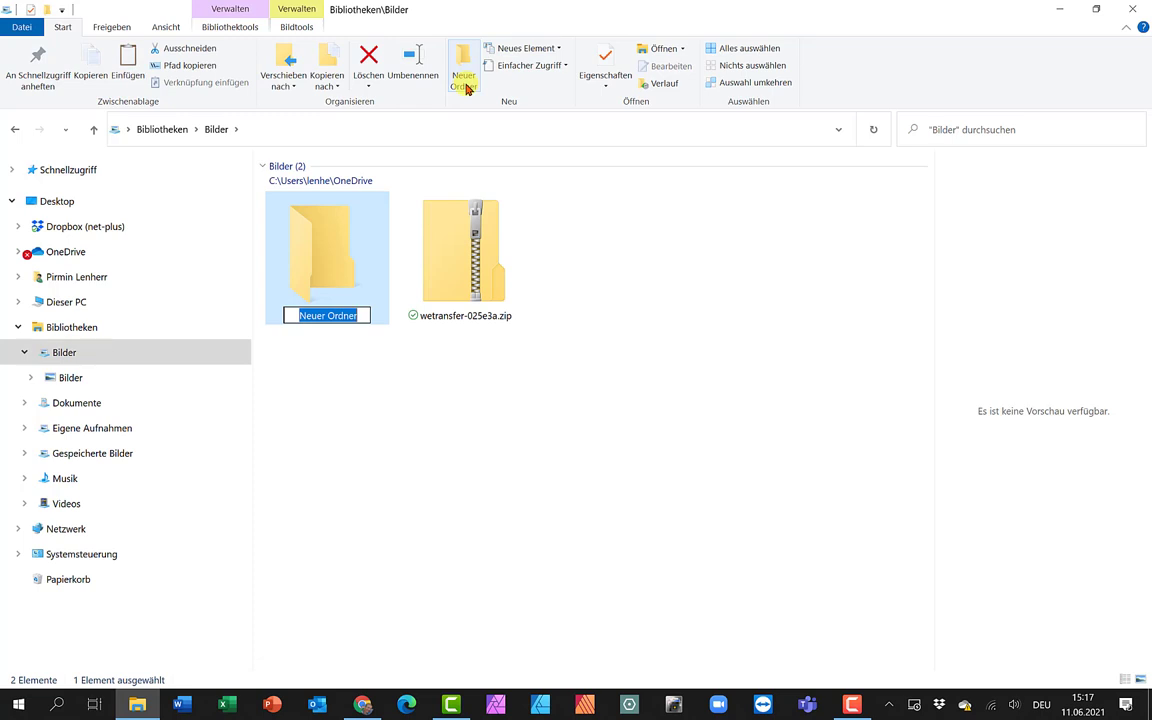
{"action": "type", "text": "Alte Bild"}
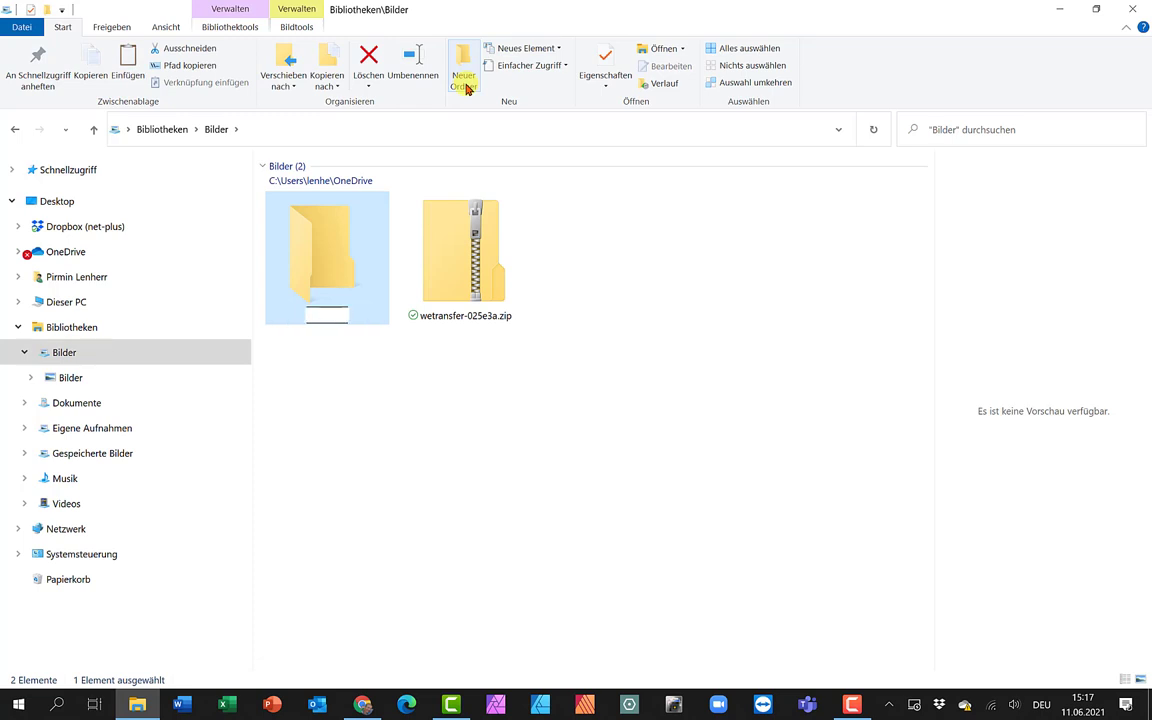
{"action": "type", "text": "er"}
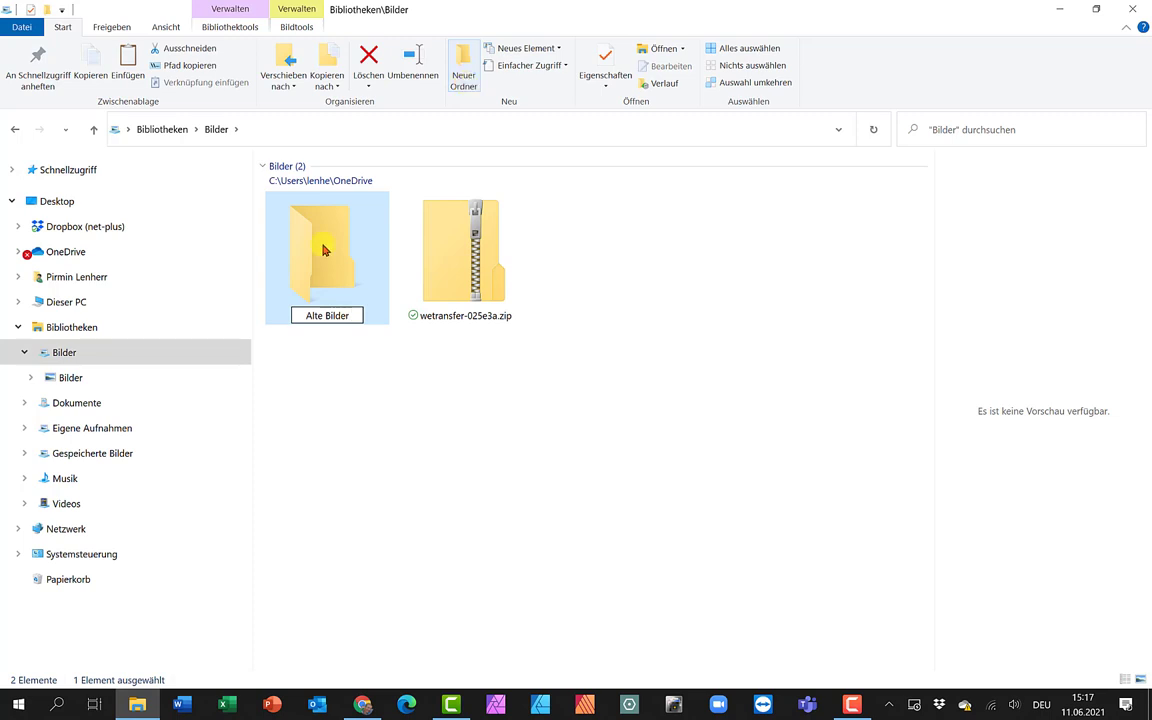
{"action": "left_click", "coordinate": [450, 441]}
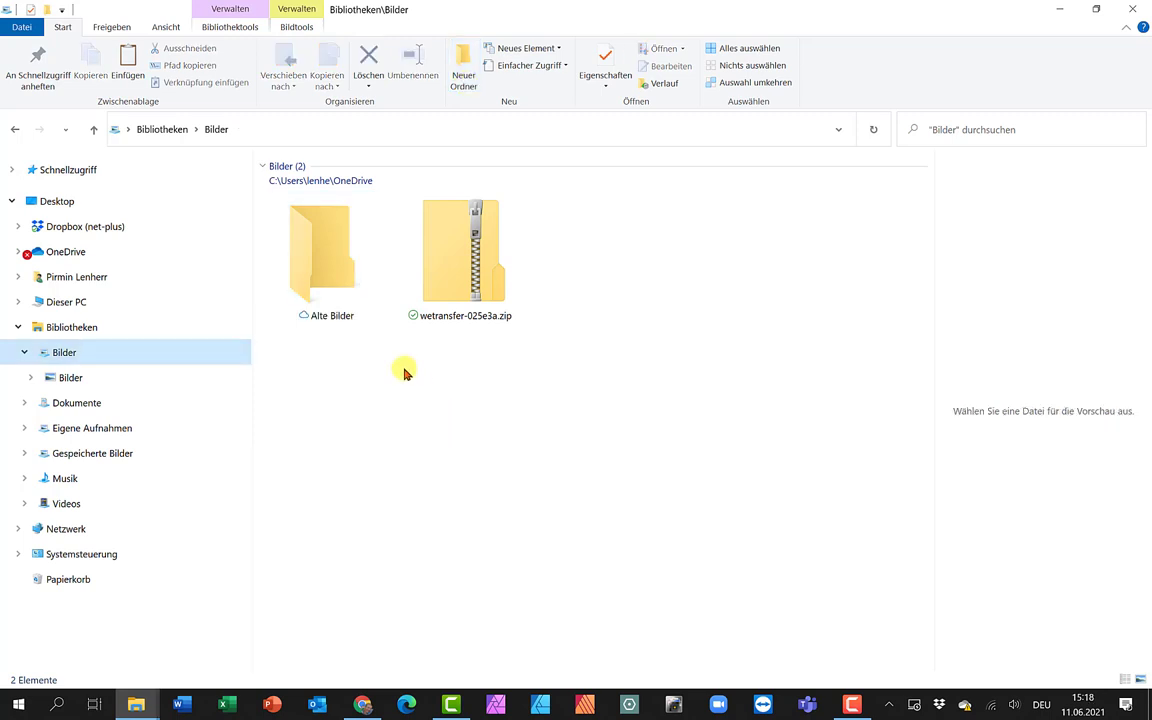
Step: Paste the copied pictures into the Alte Bilder folder
{"action": "left_click", "coordinate": [326, 267]}
{"action": "double_click", "coordinate": [326, 267]}
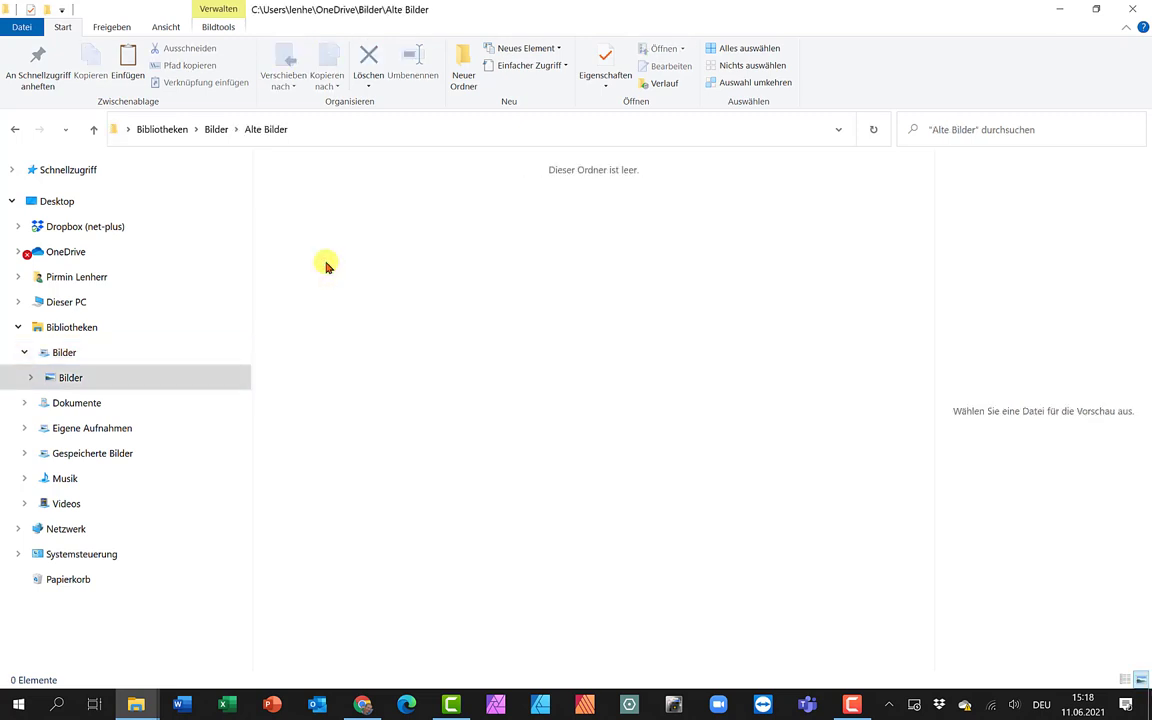
{"action": "right_click", "coordinate": [489, 316]}
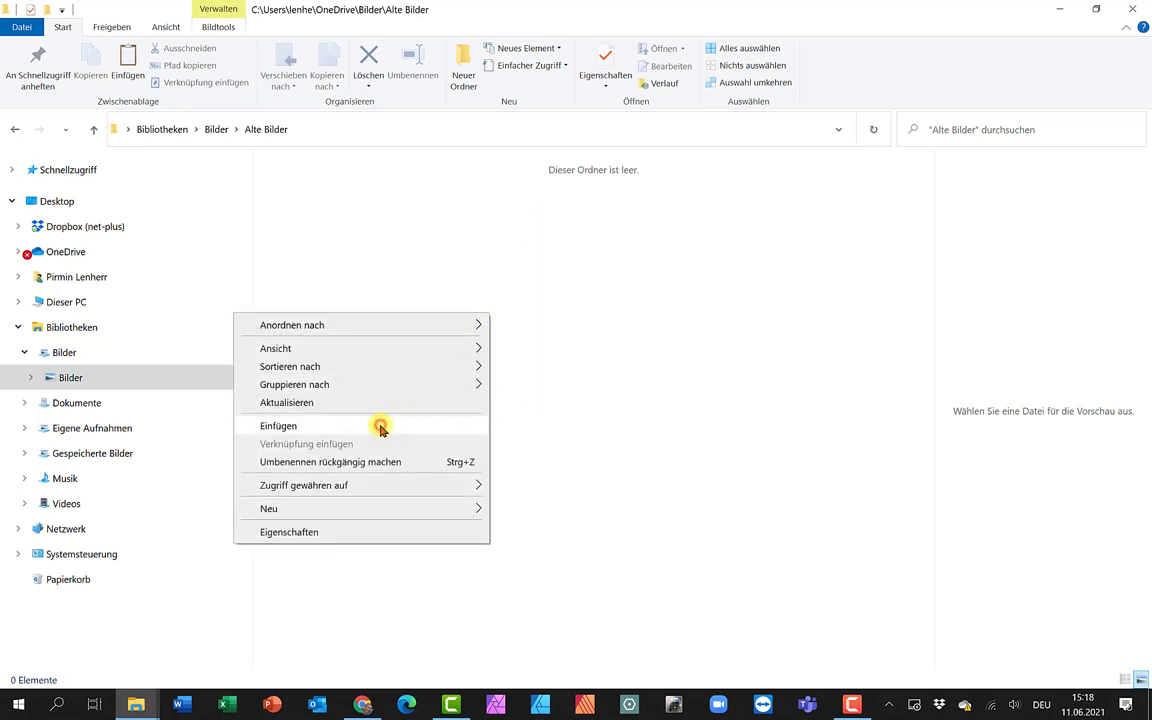
{"action": "left_click", "coordinate": [380, 427]}
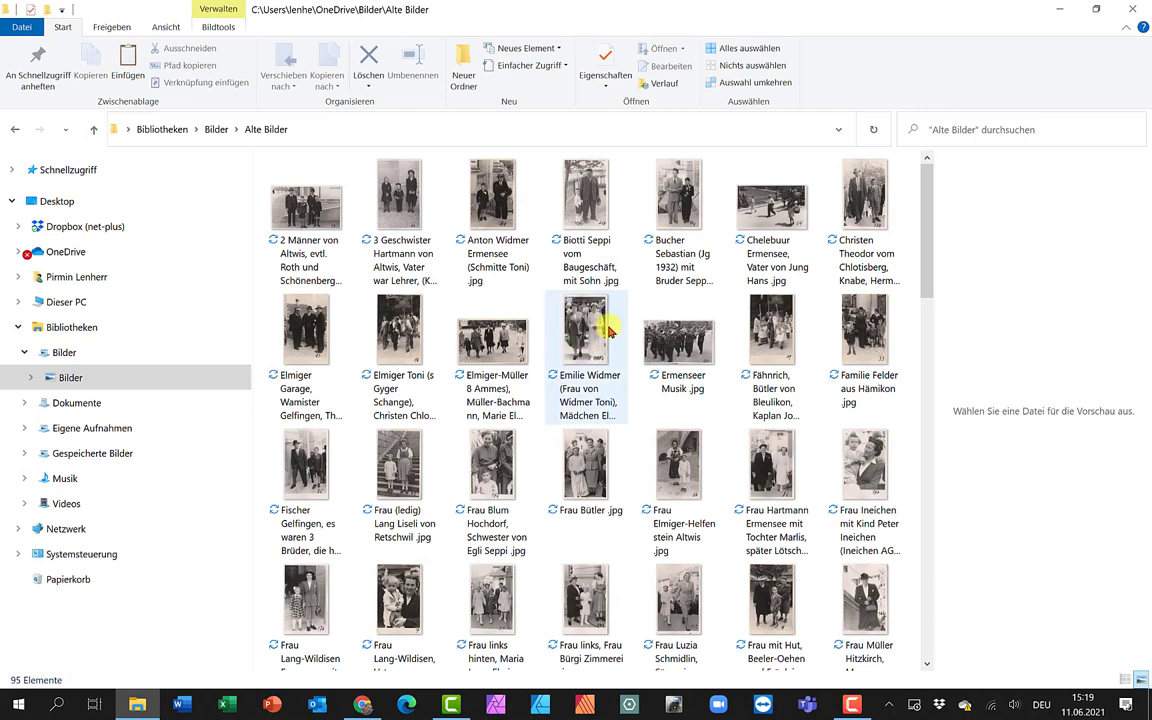
Step: Delete the wetransfer-025e3a.zip archive from the Bilder library
{"action": "left_click", "coordinate": [214, 131]}
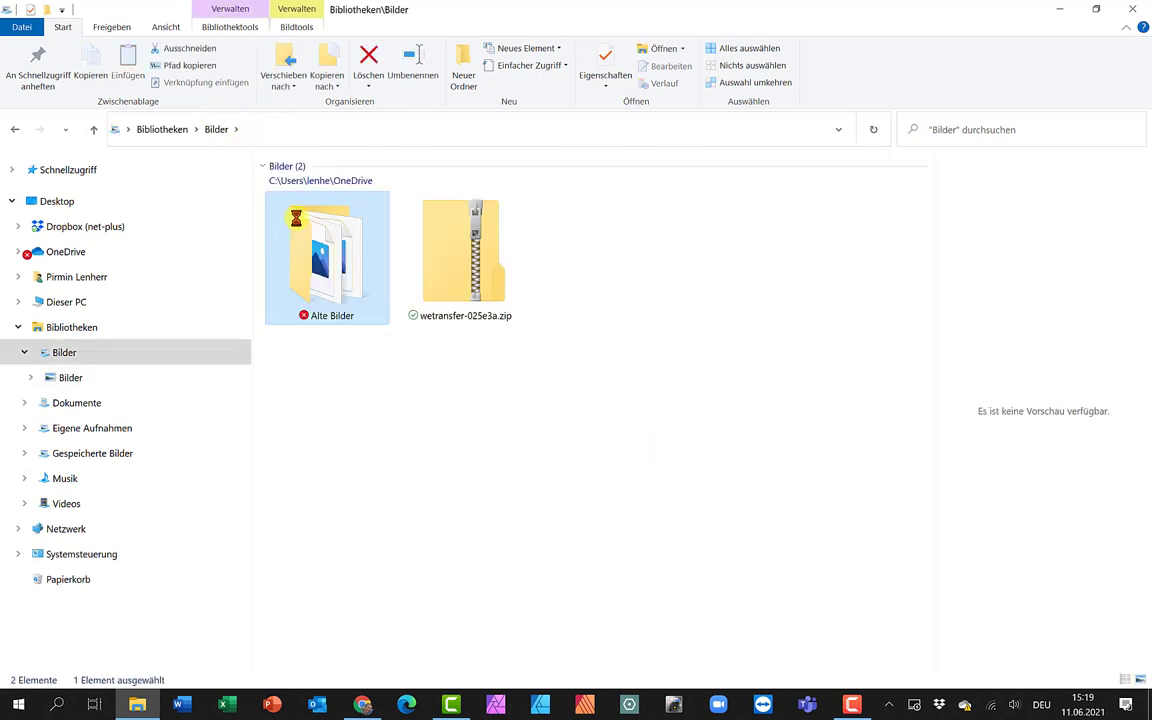
{"action": "mouse_move", "coordinate": [301, 277]}
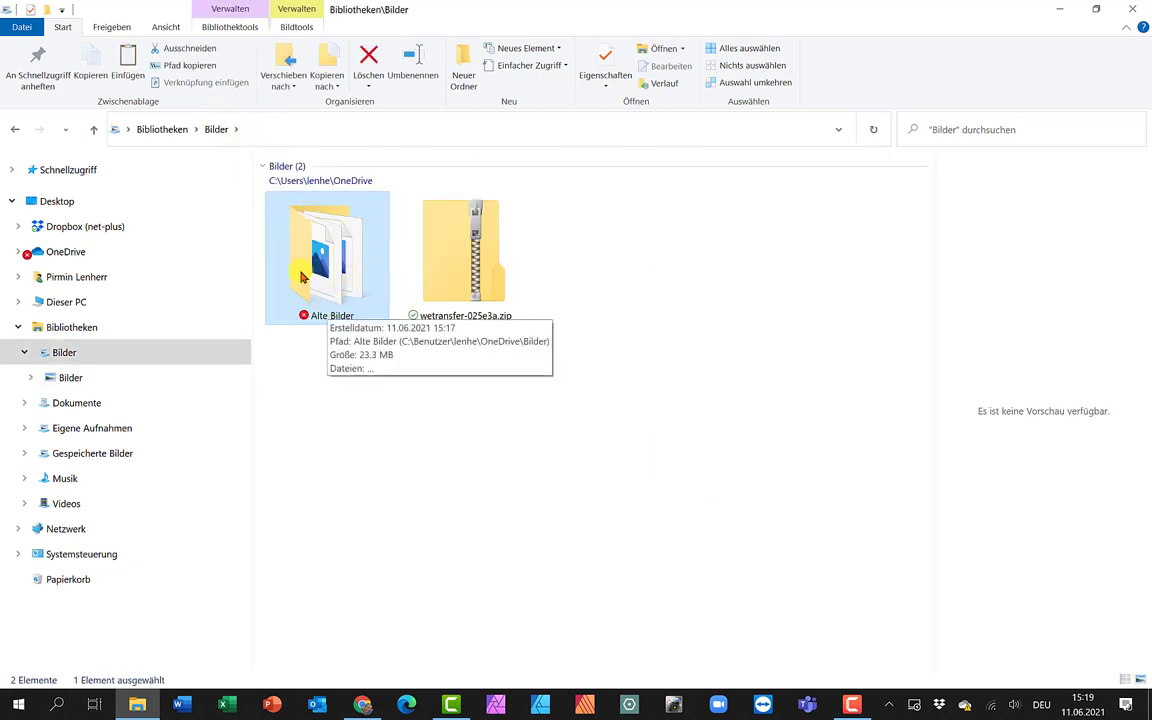
{"action": "left_click", "coordinate": [478, 273]}
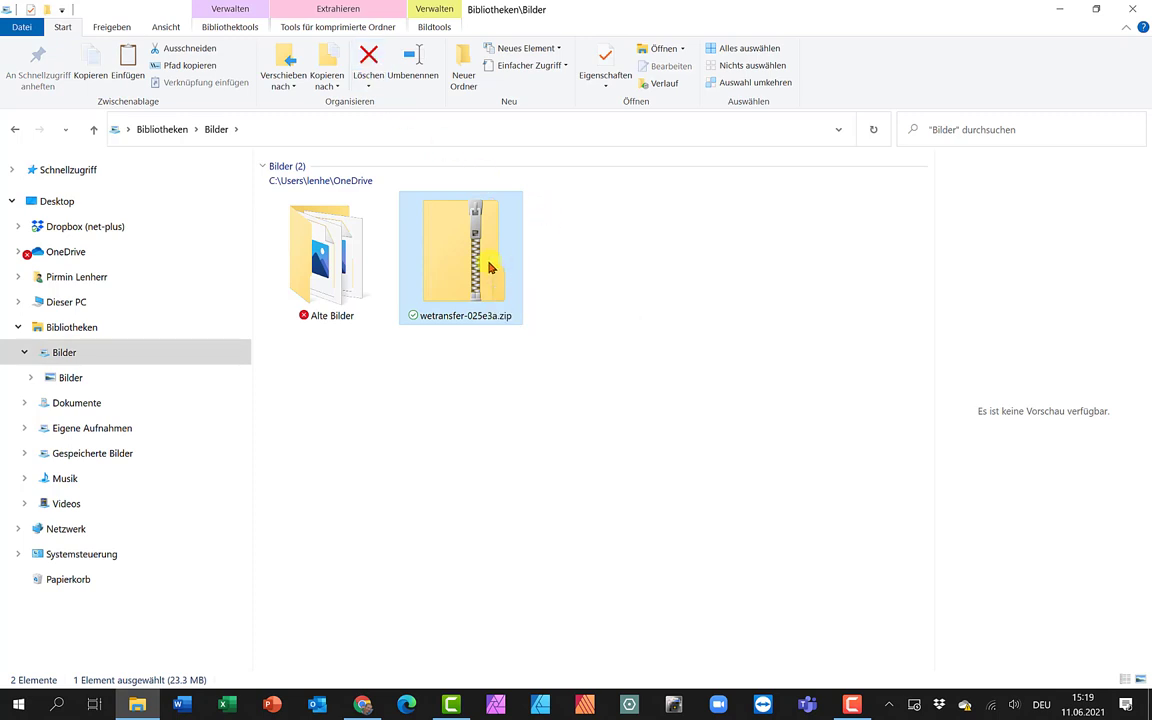
{"action": "right_click", "coordinate": [490, 267]}
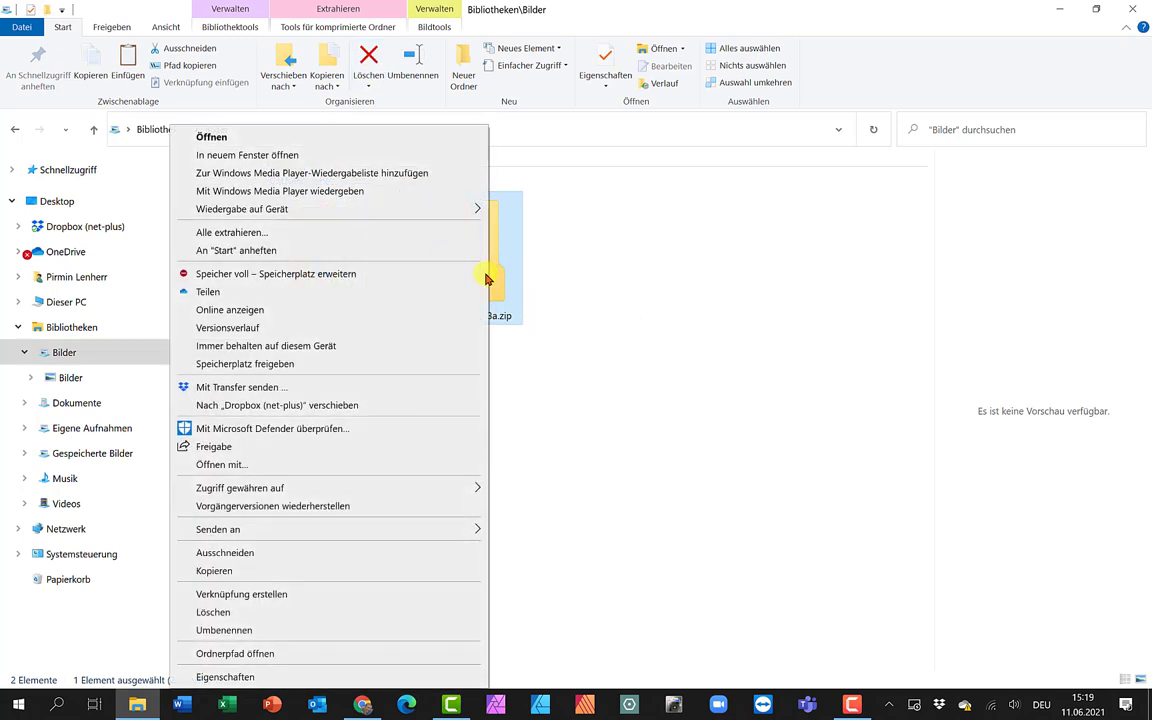
{"action": "left_click", "coordinate": [288, 614]}
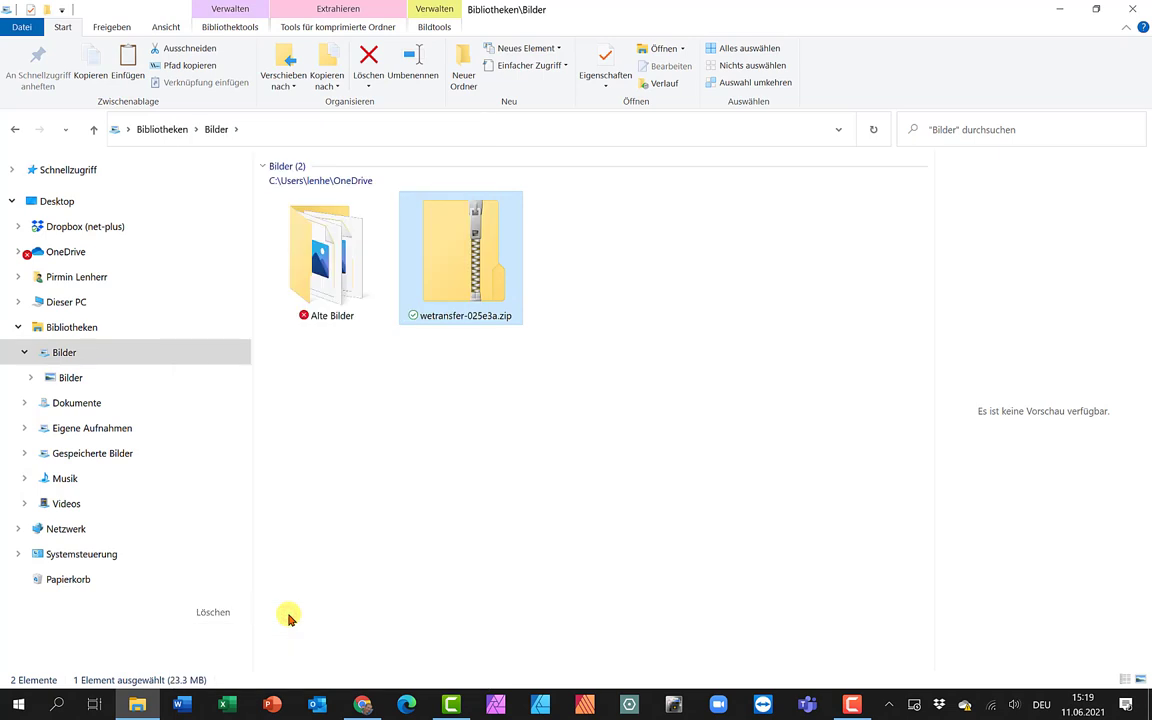
Step: Compress all the pictures in the Alte Bilder folder into a new ZIP archive
{"action": "left_click", "coordinate": [350, 283]}
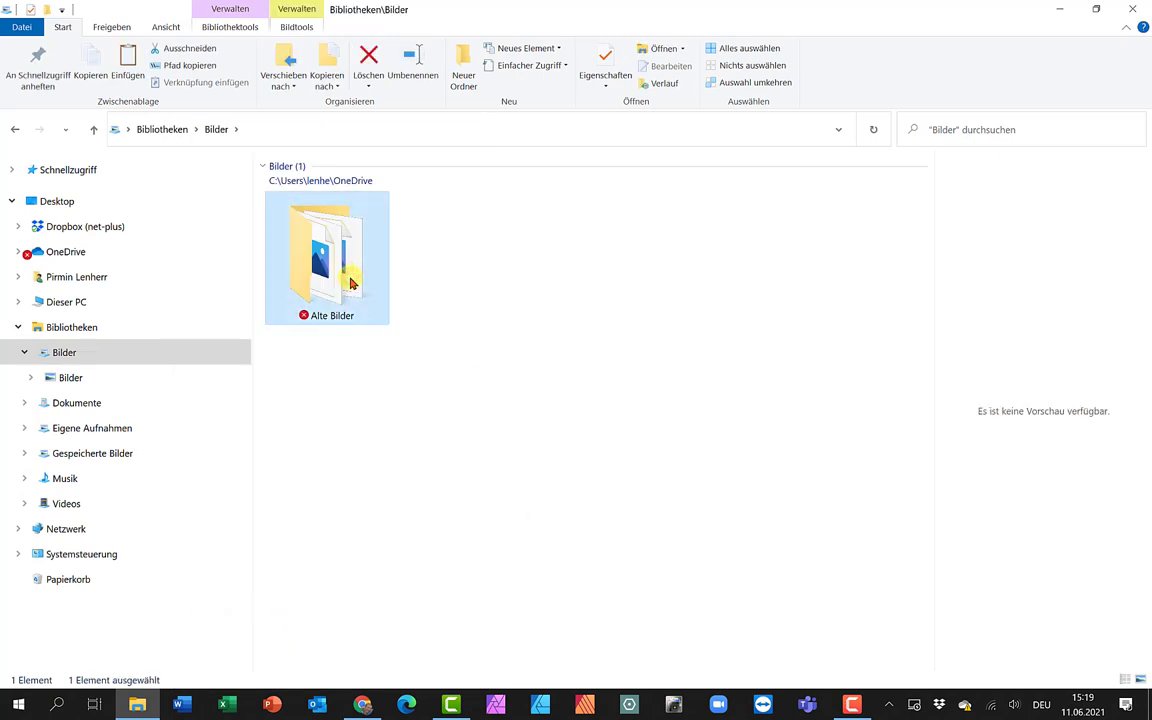
{"action": "double_click", "coordinate": [350, 283]}
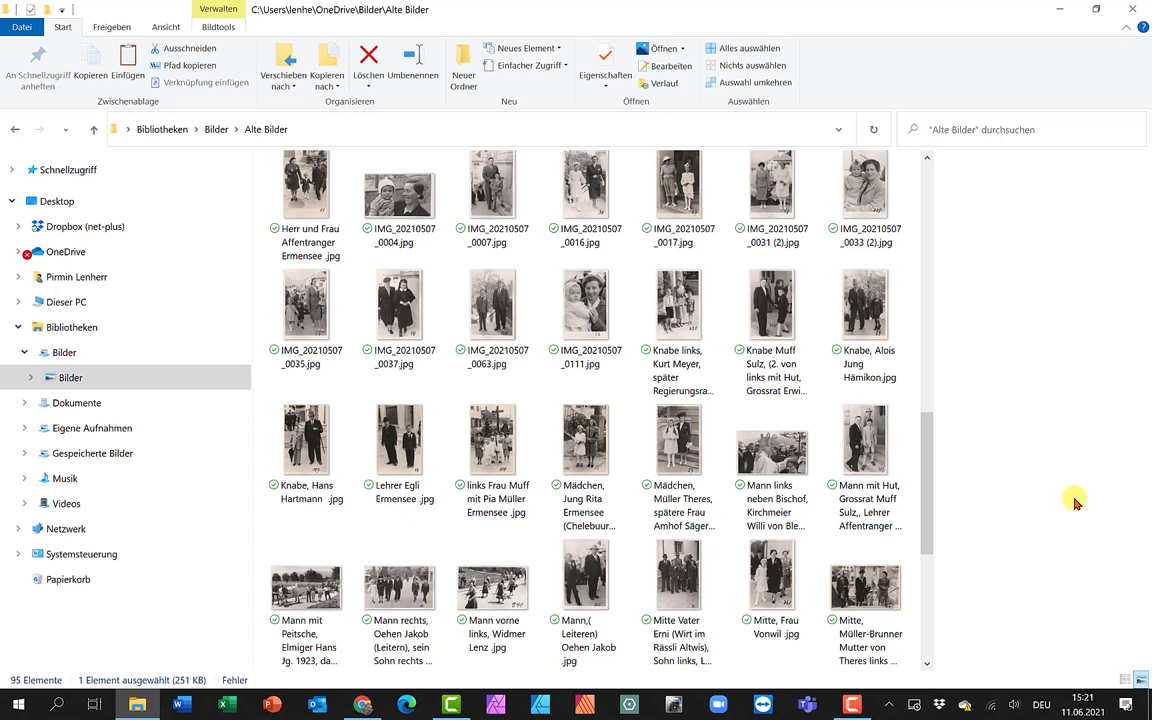
{"action": "left_click", "coordinate": [489, 462]}
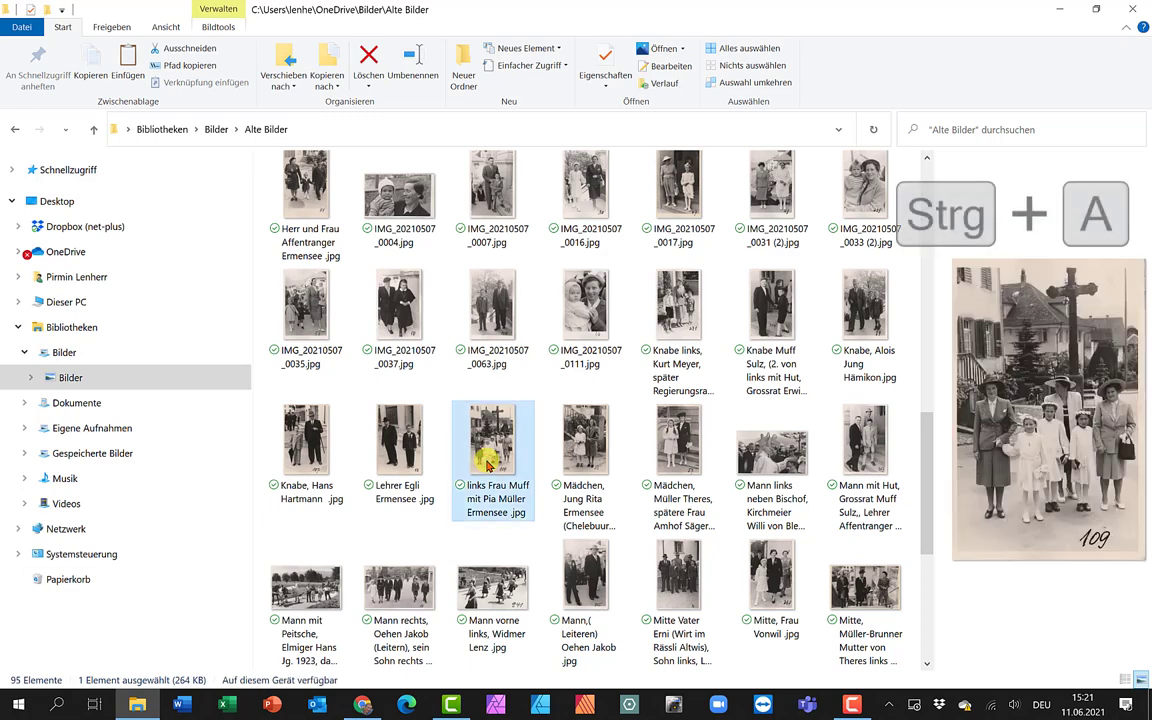
{"action": "key", "text": "ctrl+a"}
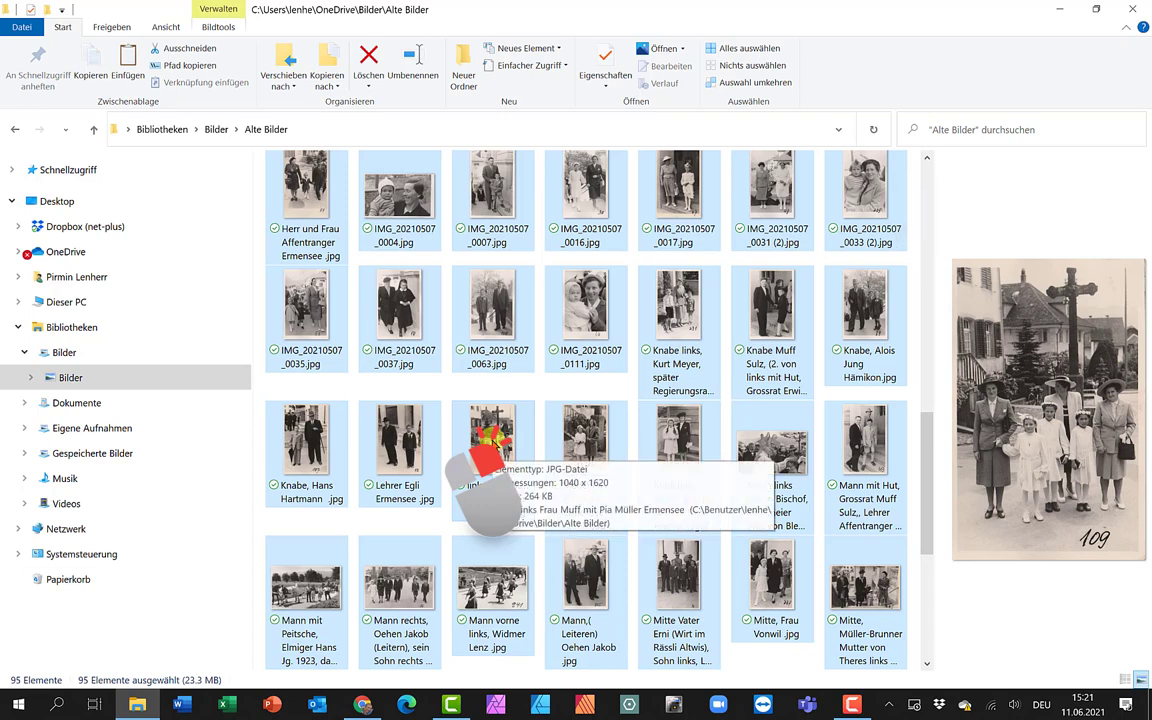
{"action": "right_click", "coordinate": [493, 438]}
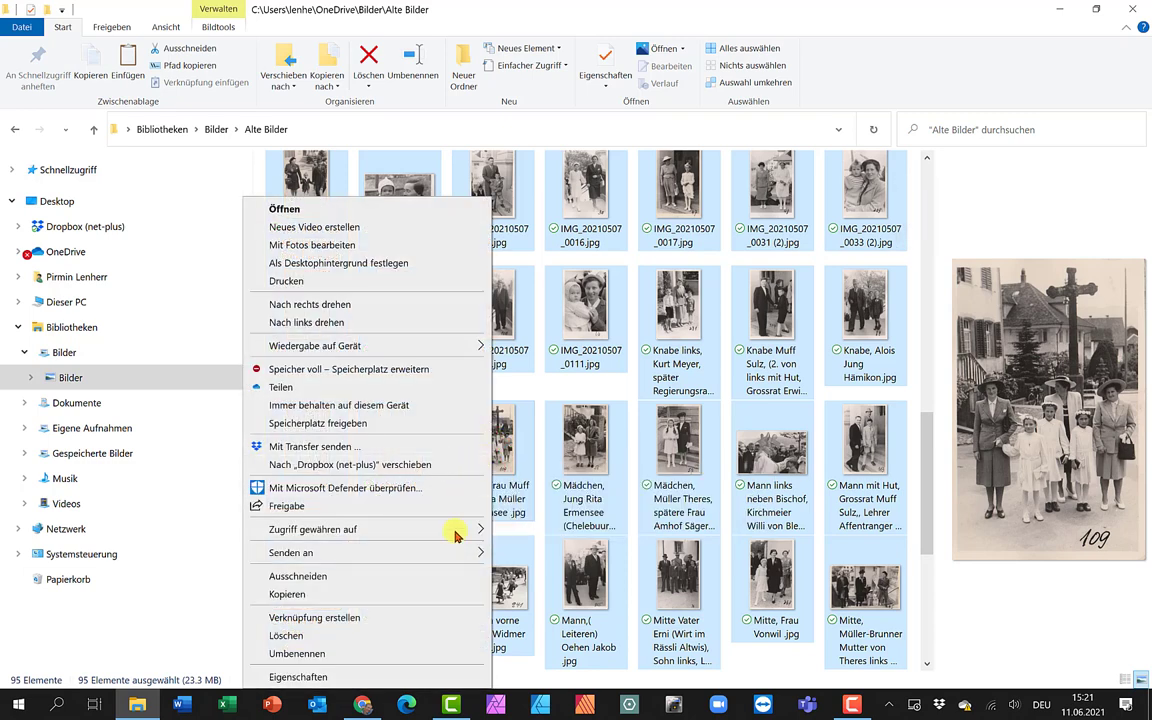
{"action": "mouse_move", "coordinate": [453, 551]}
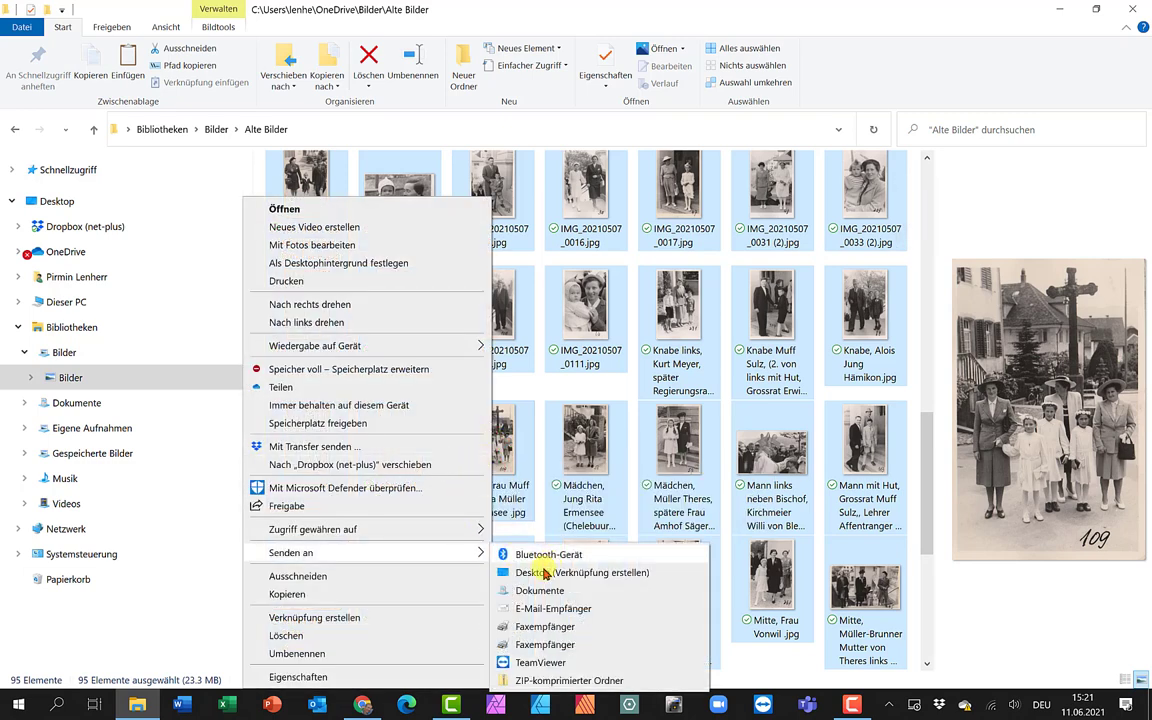
{"action": "left_click", "coordinate": [530, 681]}
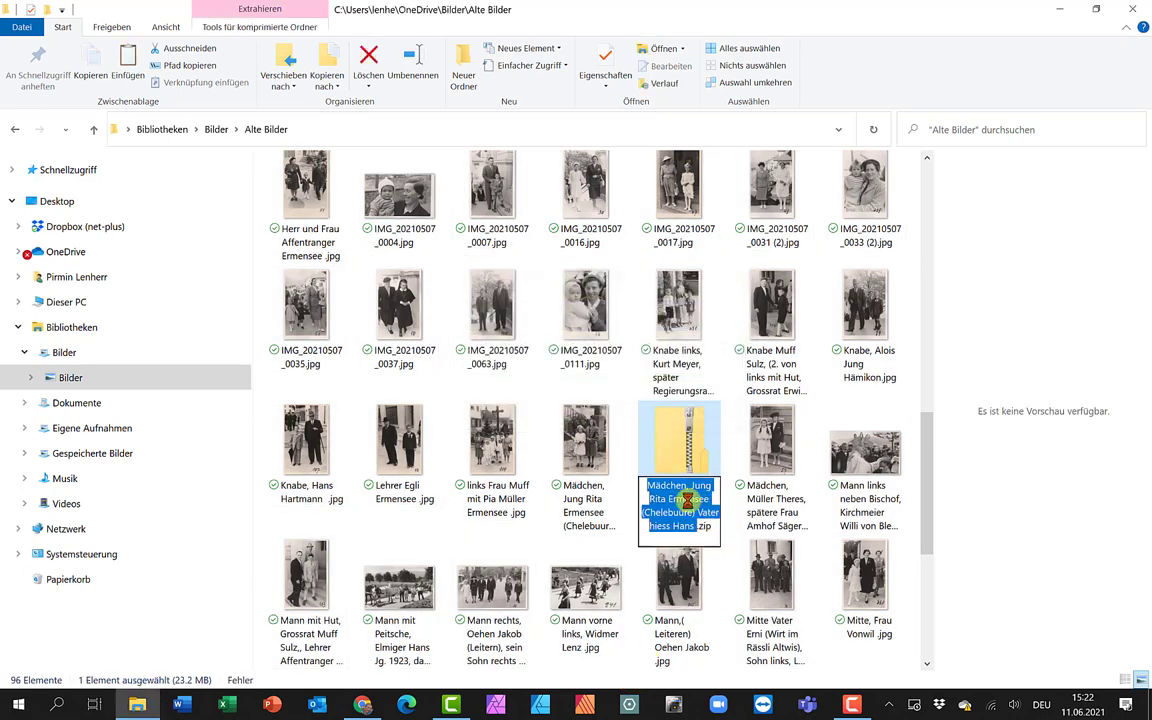
Step: Rename the new ZIP archive as Bilder fürs Archiv, keeping the .zip extension
{"action": "left_click", "coordinate": [696, 525]}
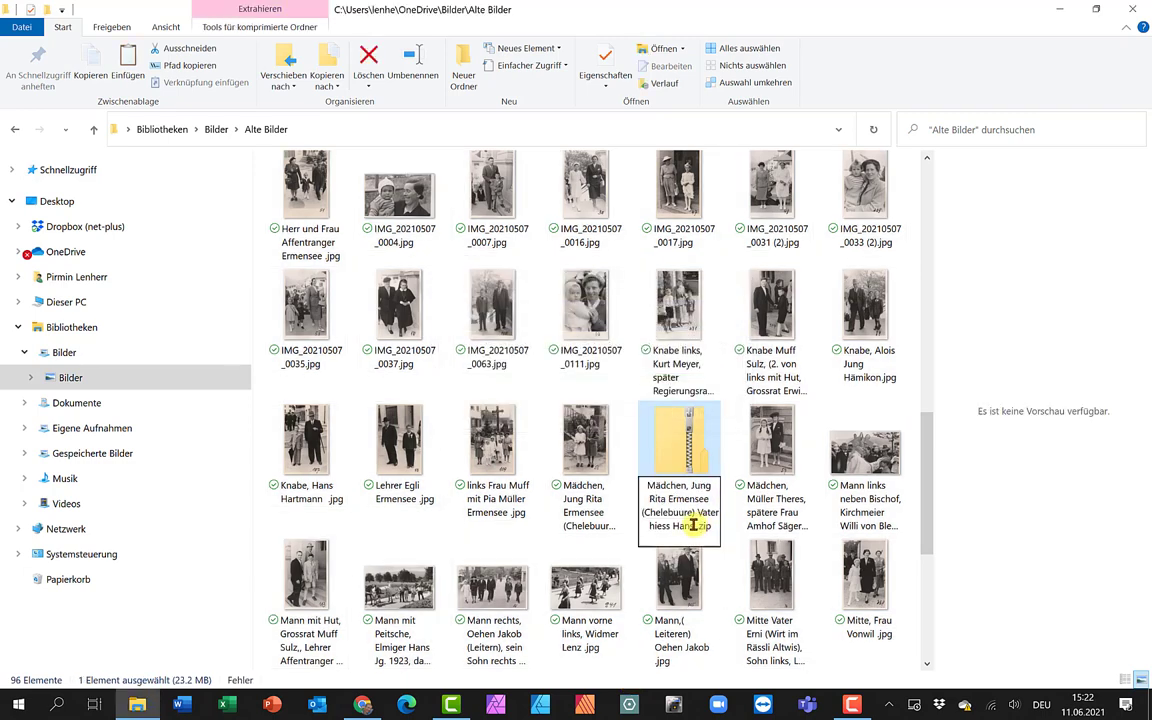
{"action": "left_click_drag", "start_coordinate": [696, 525], "coordinate": [643, 491]}
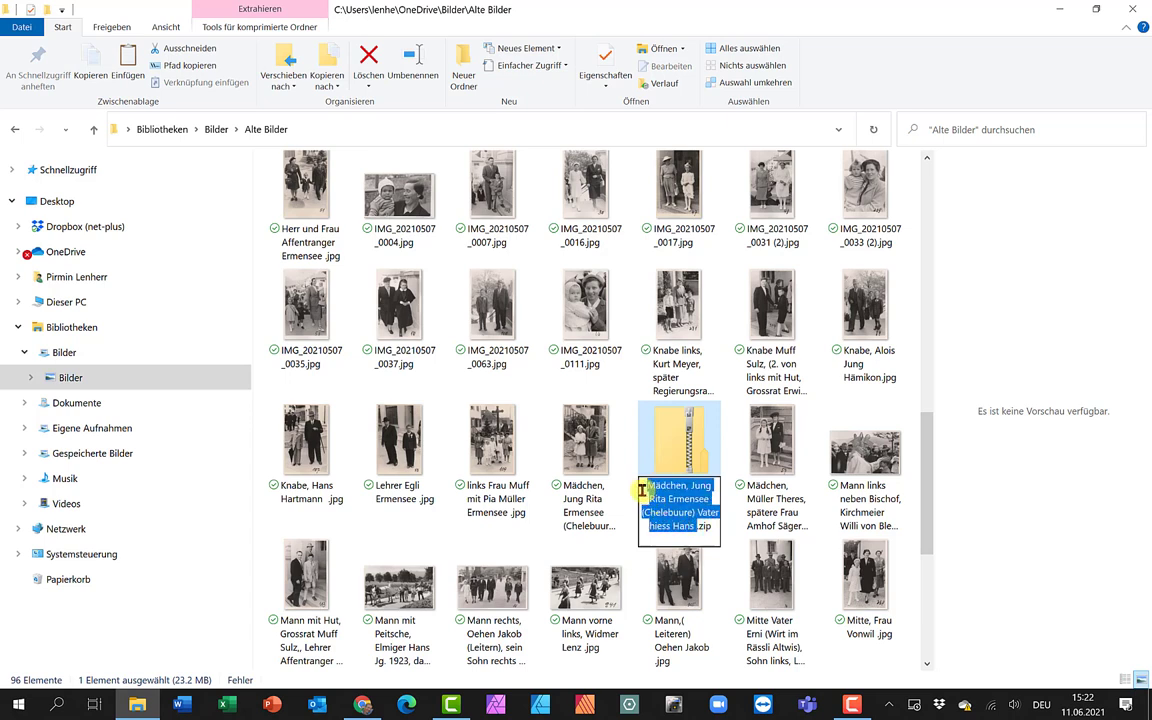
{"action": "key", "text": "Escape"}
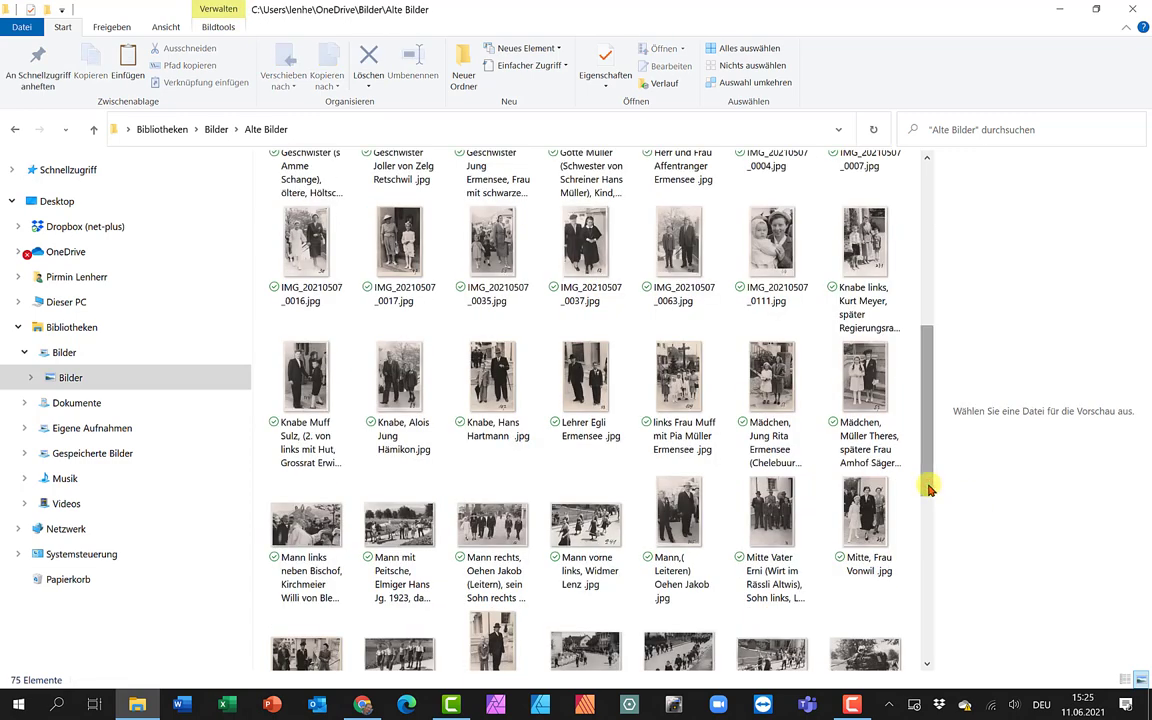
Step: Select the Bilder fürs Archiv.zip archive in the Alte Bilder folder
{"action": "left_click_drag", "start_coordinate": [930, 483], "coordinate": [941, 249]}
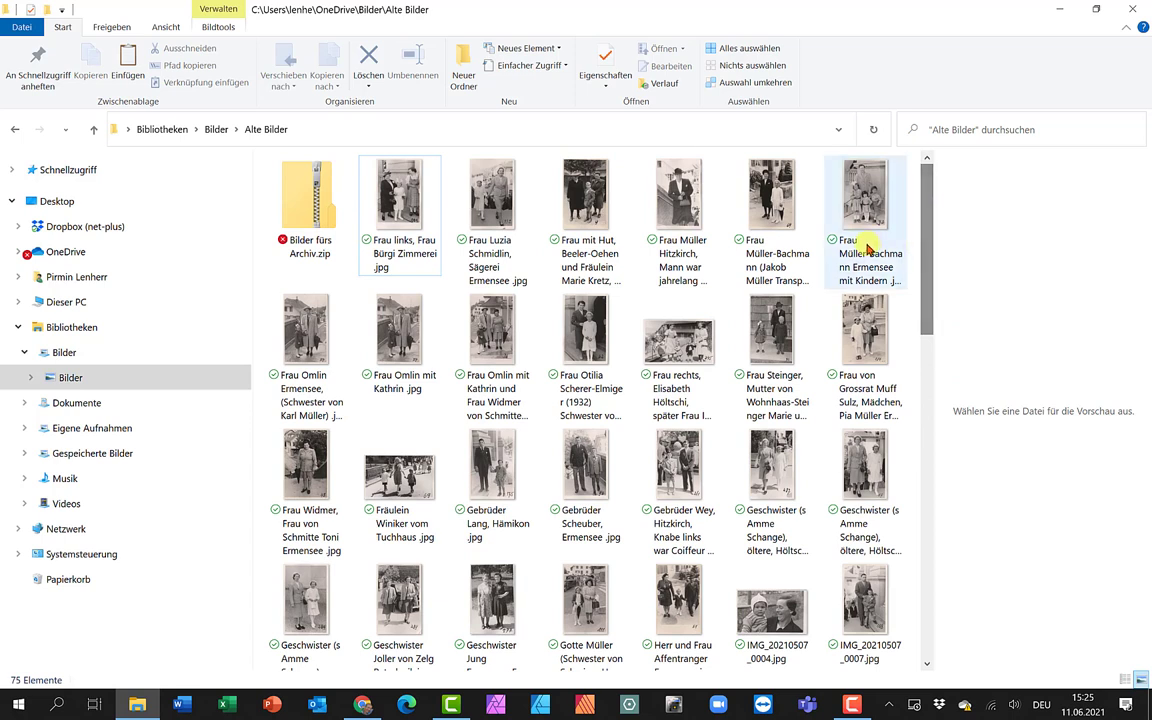
{"action": "mouse_move", "coordinate": [318, 209]}
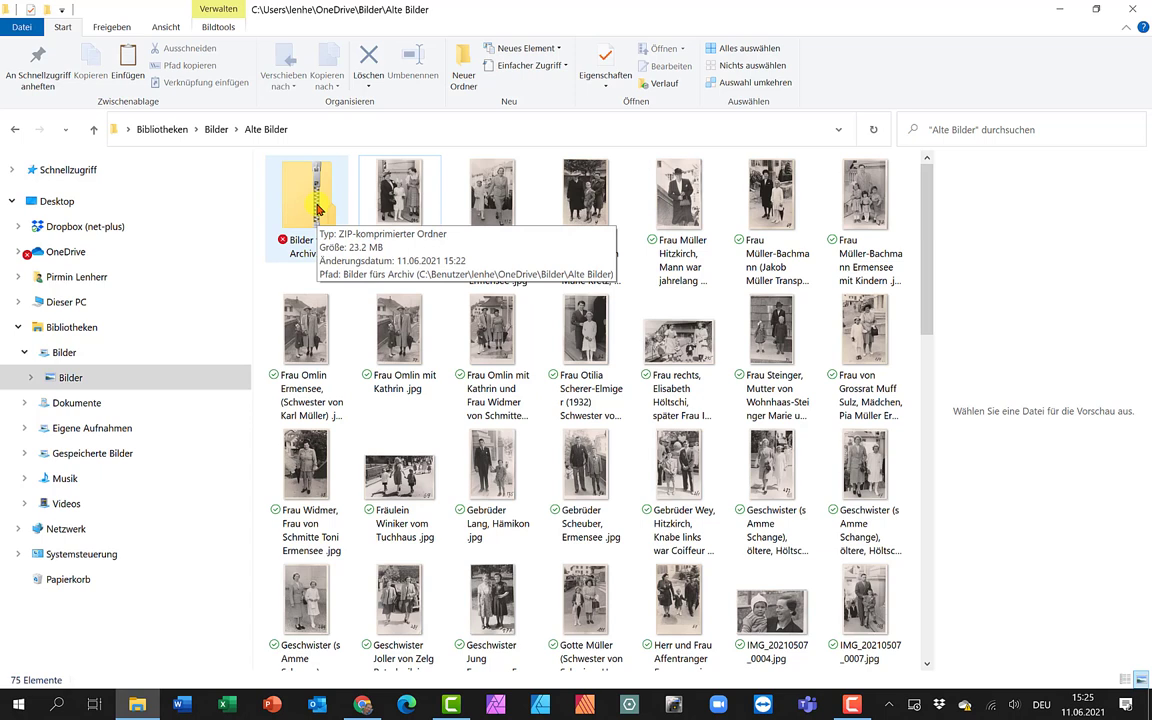
{"action": "left_click", "coordinate": [316, 208]}
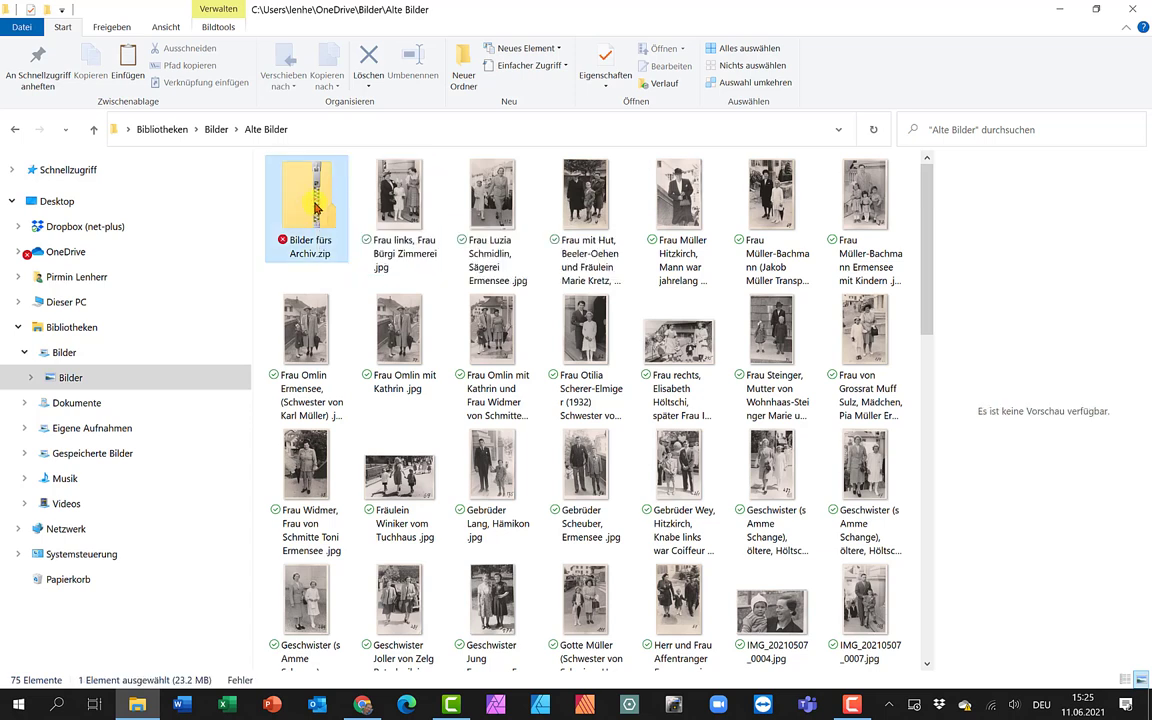